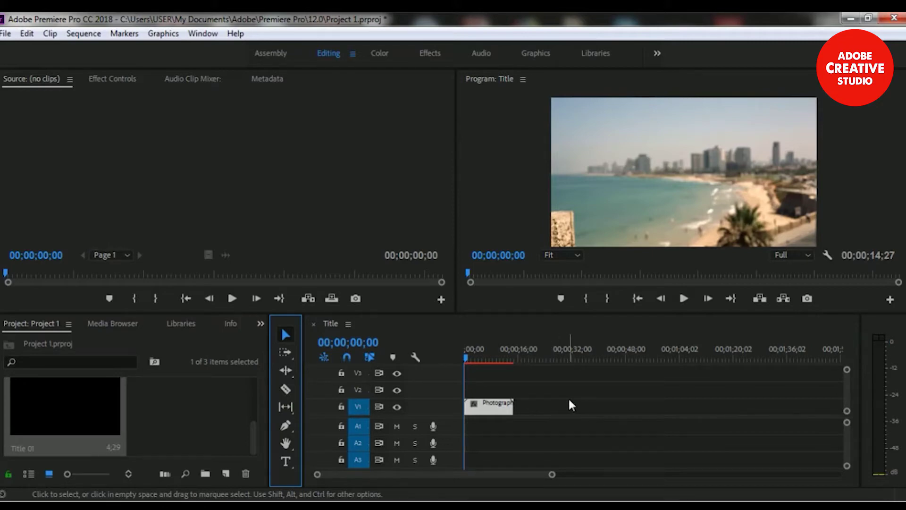
With the Type Tool, type 'Hello World' as a text title over the skyline clip
click(286, 462)
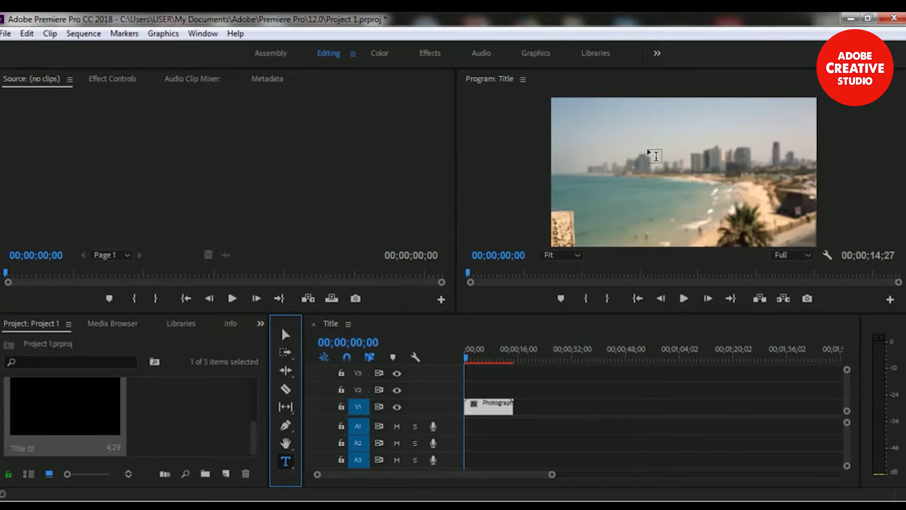
click(639, 149)
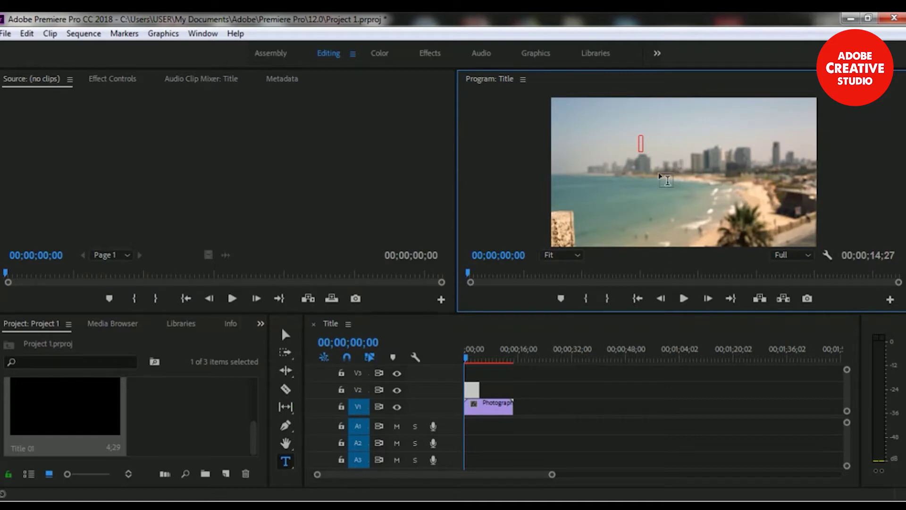
text(Hello World)
Show the Hello World graphic clip on V2 in Effect Controls
click(114, 79)
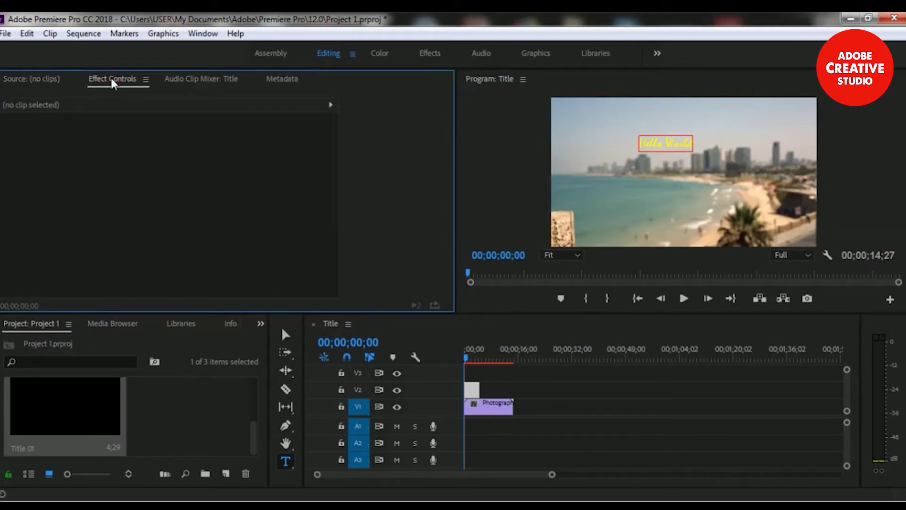
click(470, 389)
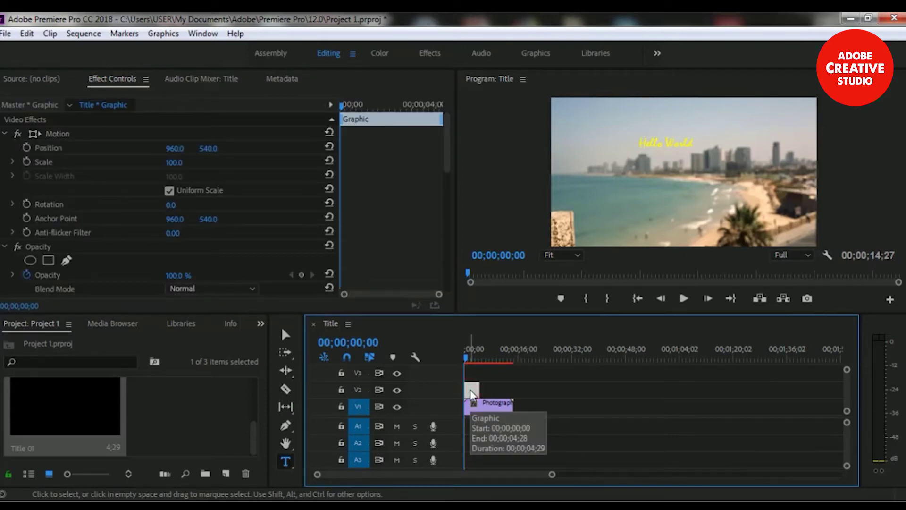
double_click(472, 389)
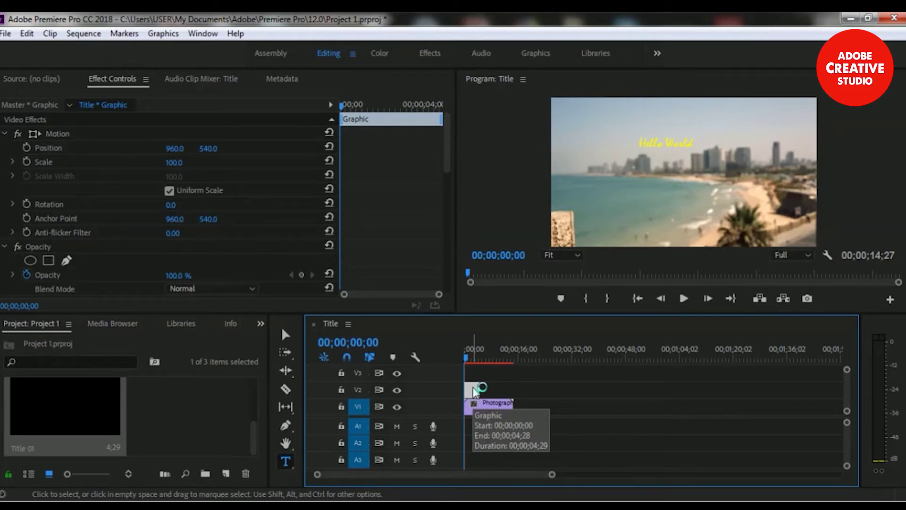
Reveal the Text properties (Mistral Regular, size 100, yellow fill) and start editing the title
scroll(221, 203, down, 1)
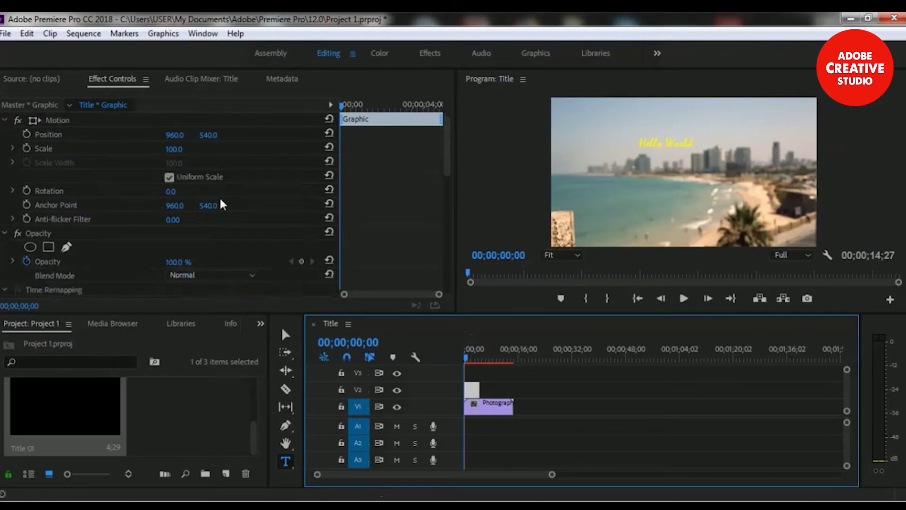
scroll(221, 204, down, 5)
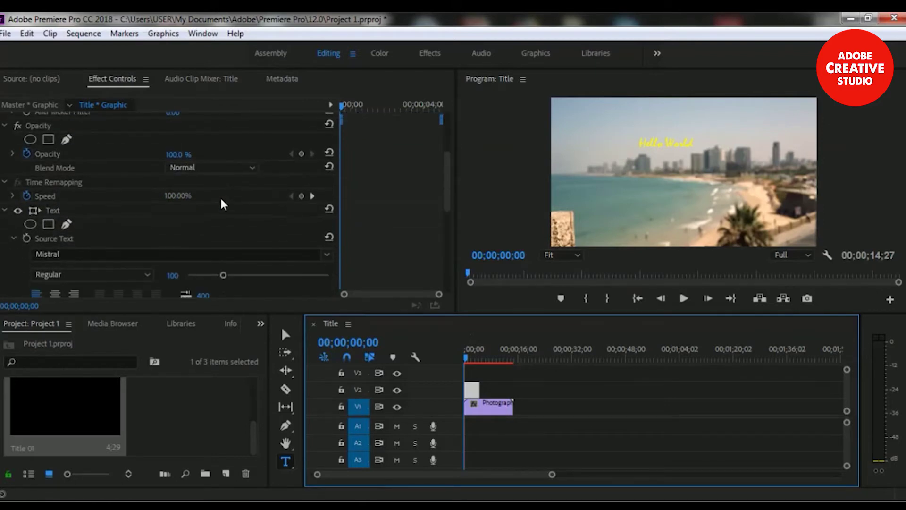
scroll(223, 204, down, 1)
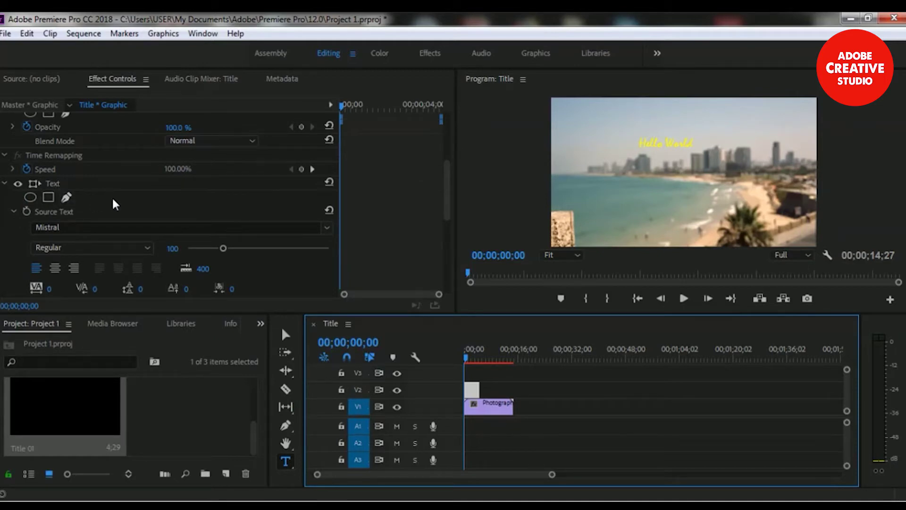
scroll(112, 202, down, 2)
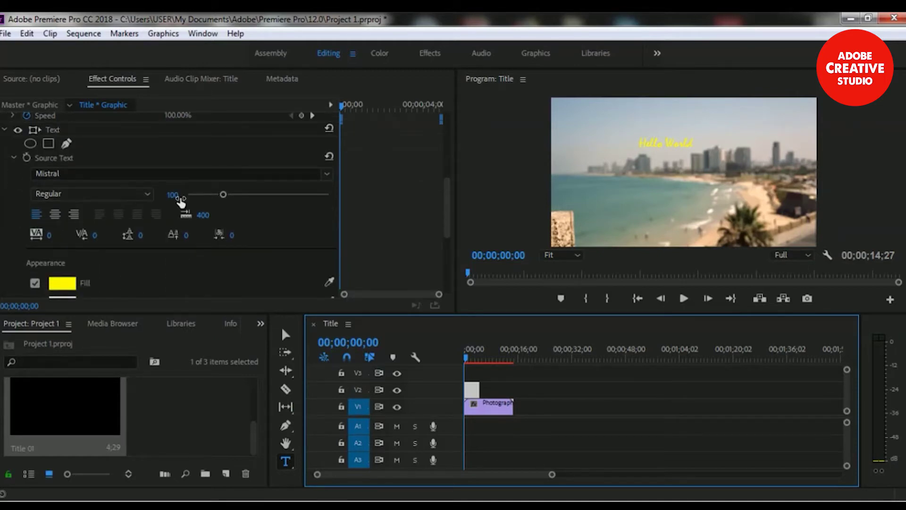
scroll(175, 263, down, 1)
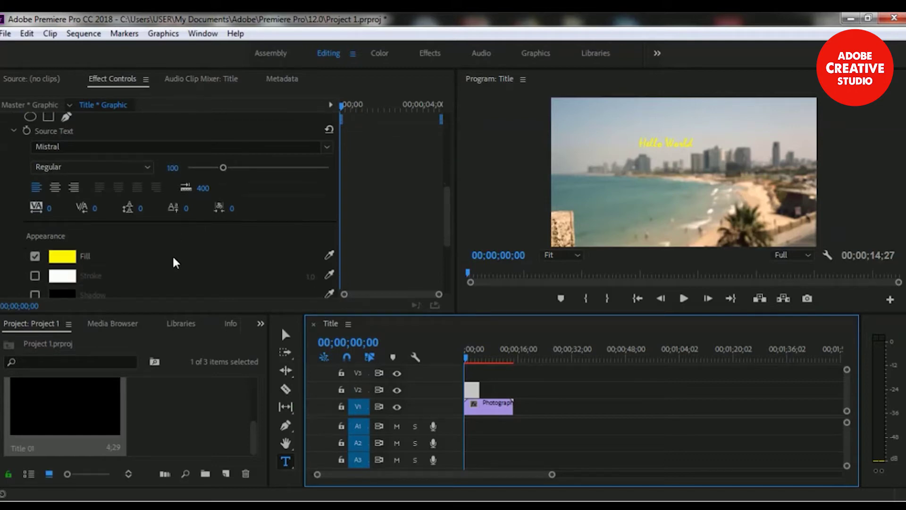
scroll(173, 253, down, 1)
scroll(170, 246, up, 2)
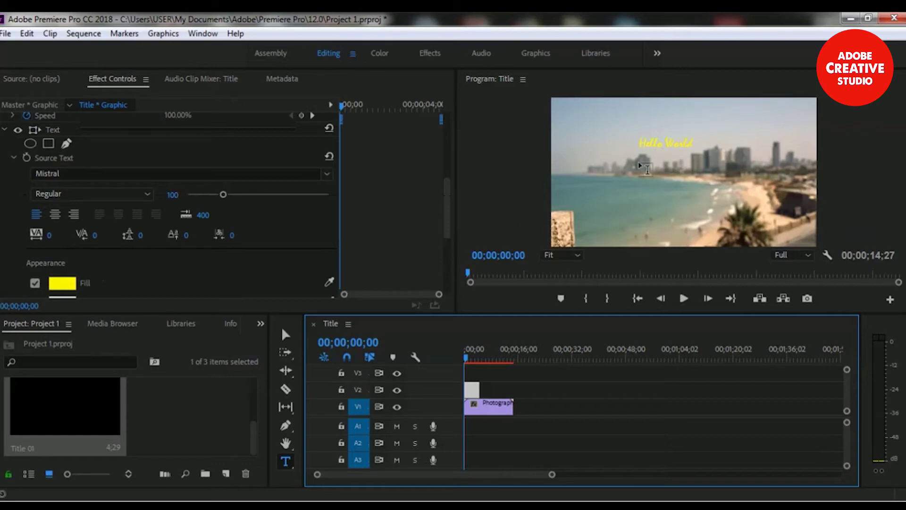
click(634, 138)
double_click(647, 139)
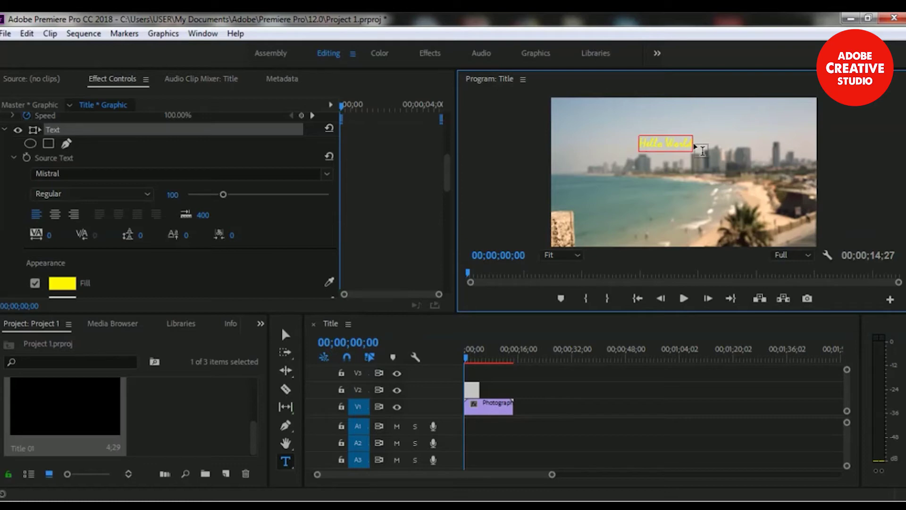
Change the Hello World text fill from yellow to pure red (FF0000)
key(ctrl+a)
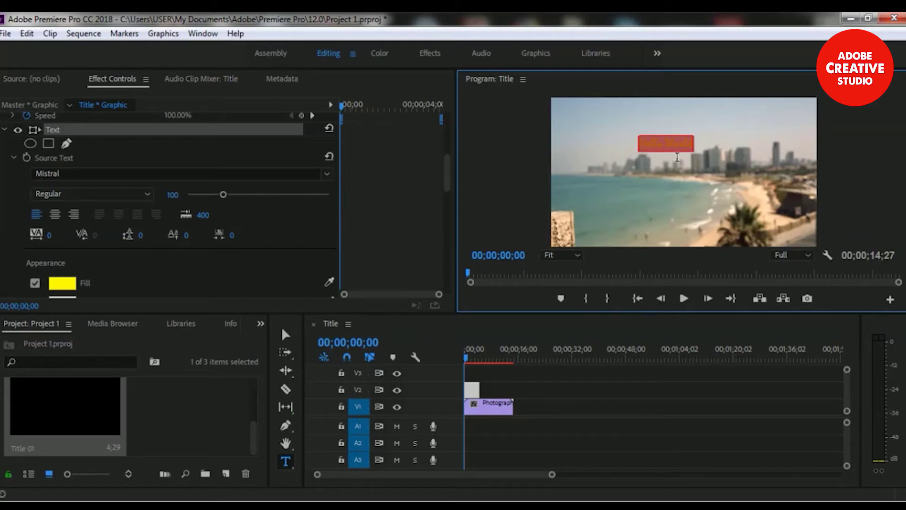
click(67, 284)
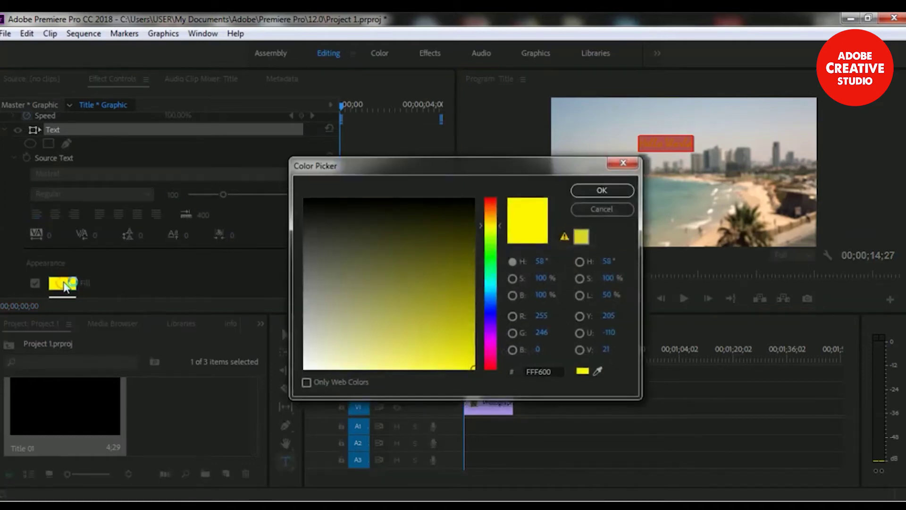
click(492, 197)
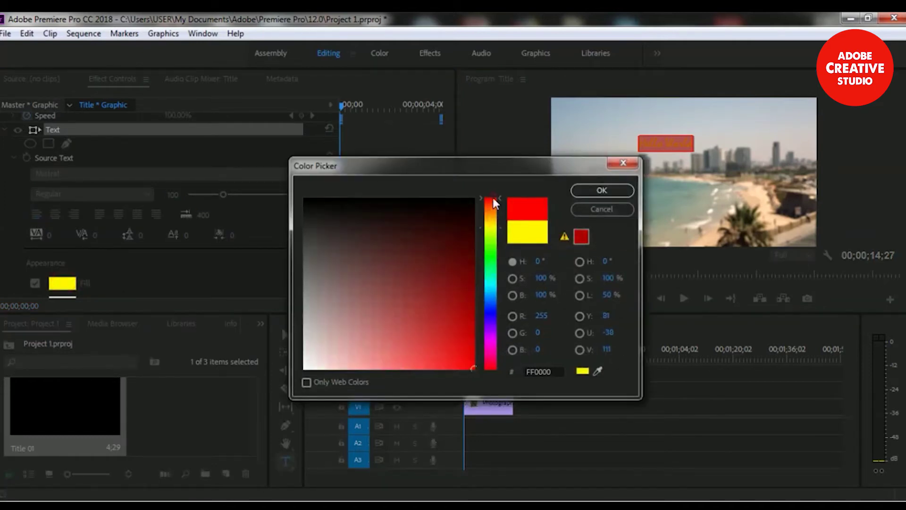
click(609, 190)
click(714, 139)
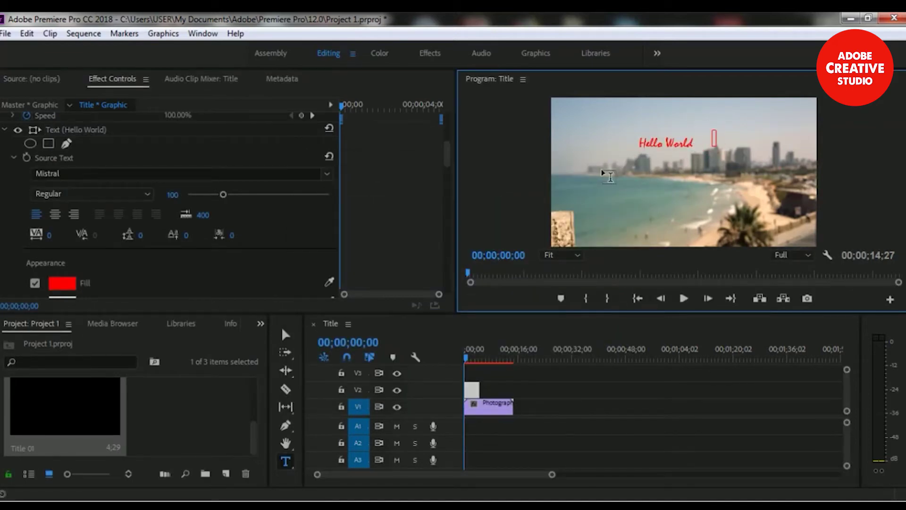
click(684, 143)
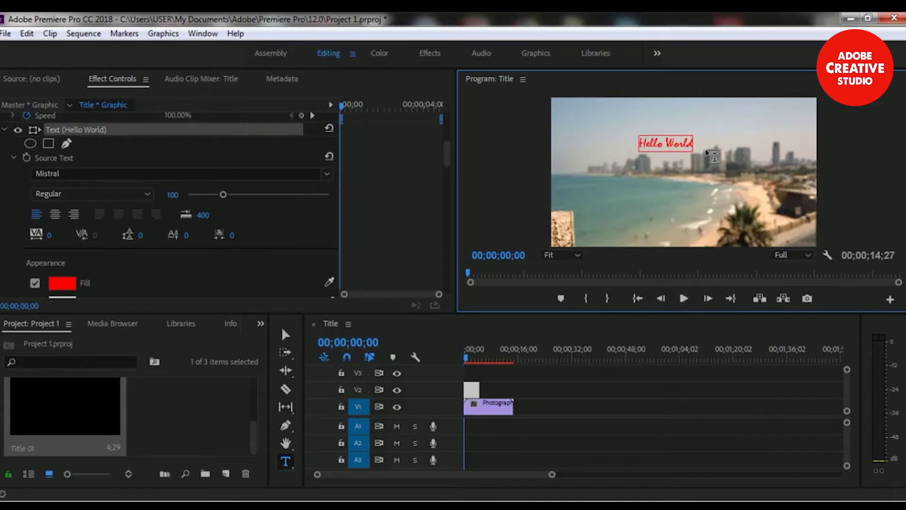
Switch the Hello World title's font from Mistral to Bell MT
key(ctrl+a)
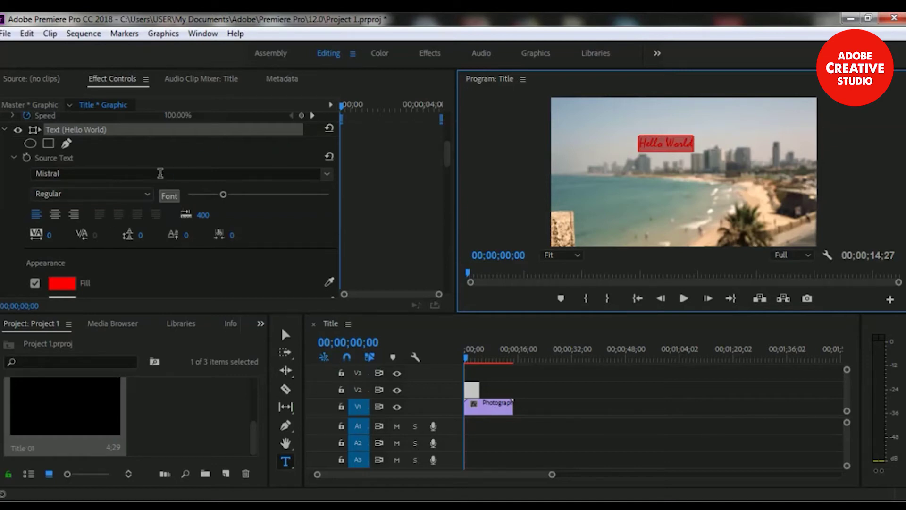
click(325, 175)
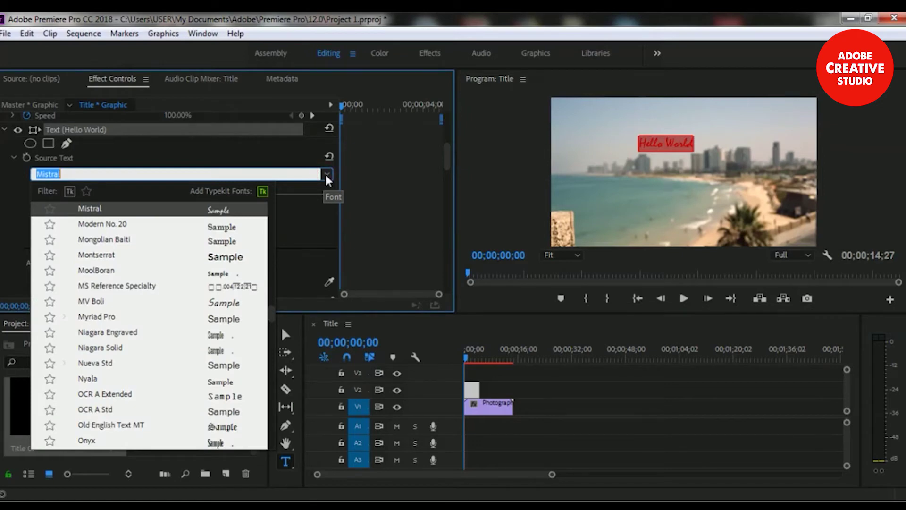
scroll(201, 296, up, 5)
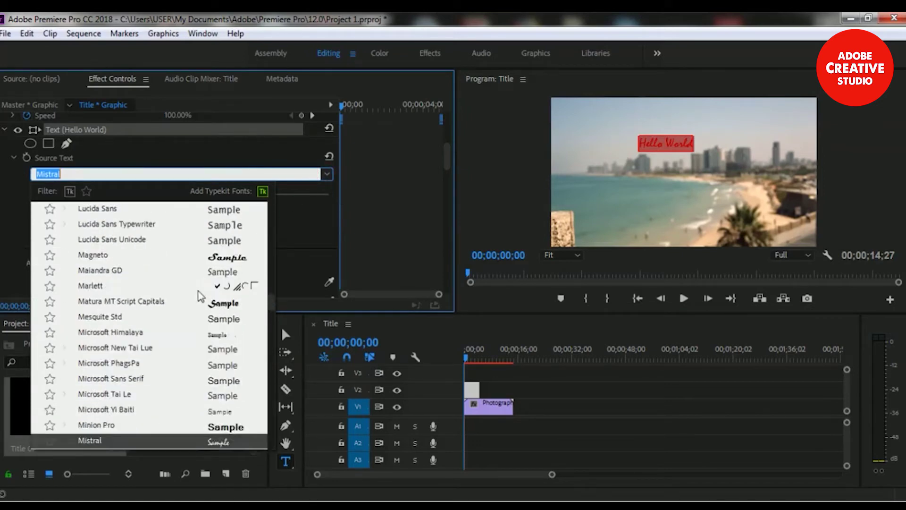
scroll(198, 291, up, 10)
scroll(200, 305, up, 12)
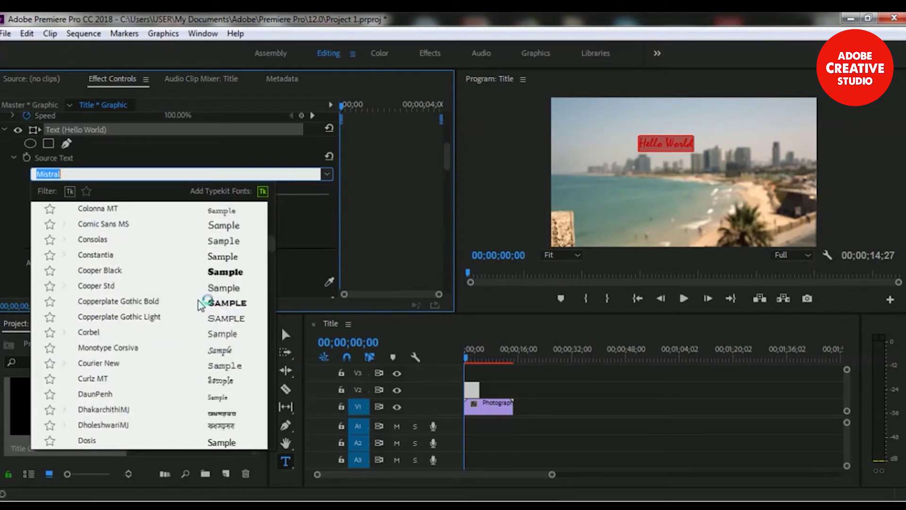
scroll(200, 305, up, 10)
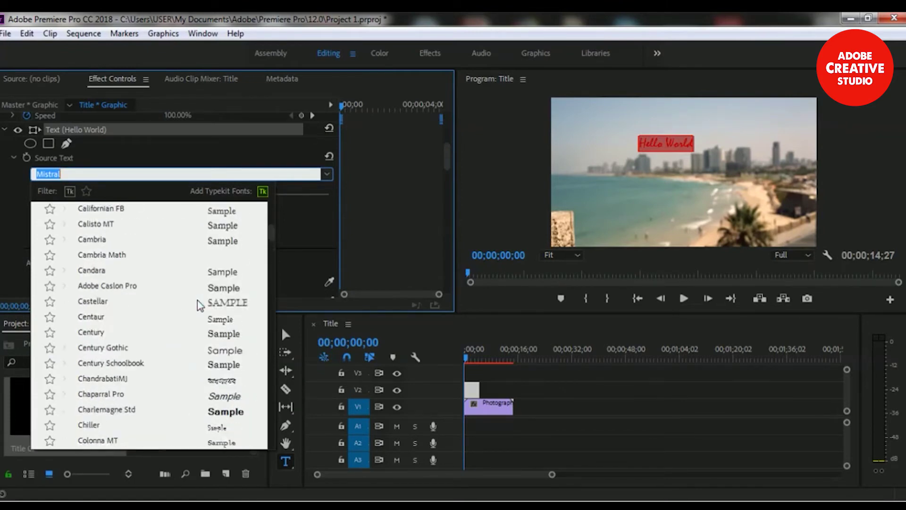
scroll(200, 305, up, 5)
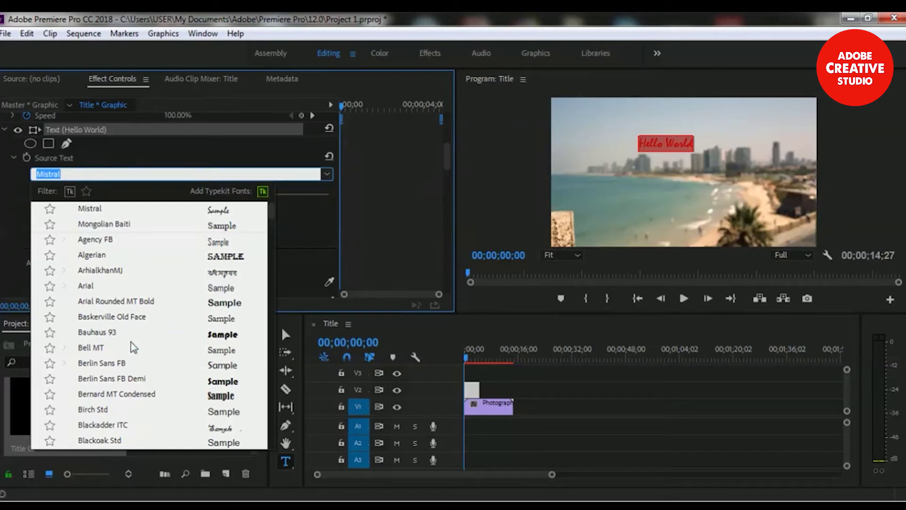
click(85, 348)
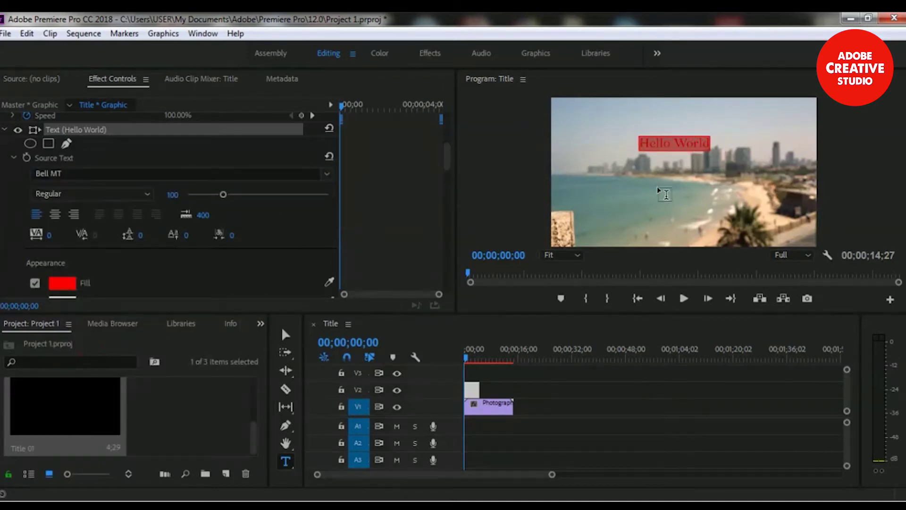
click(715, 147)
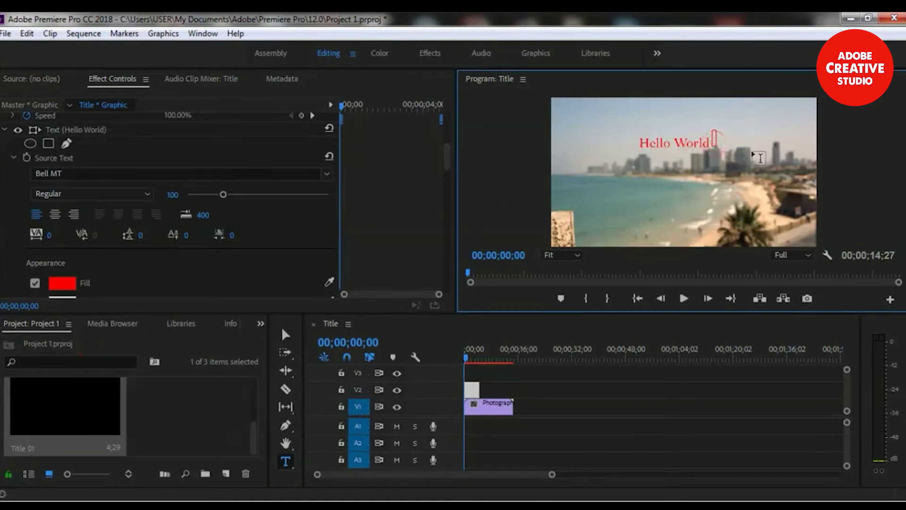
click(659, 141)
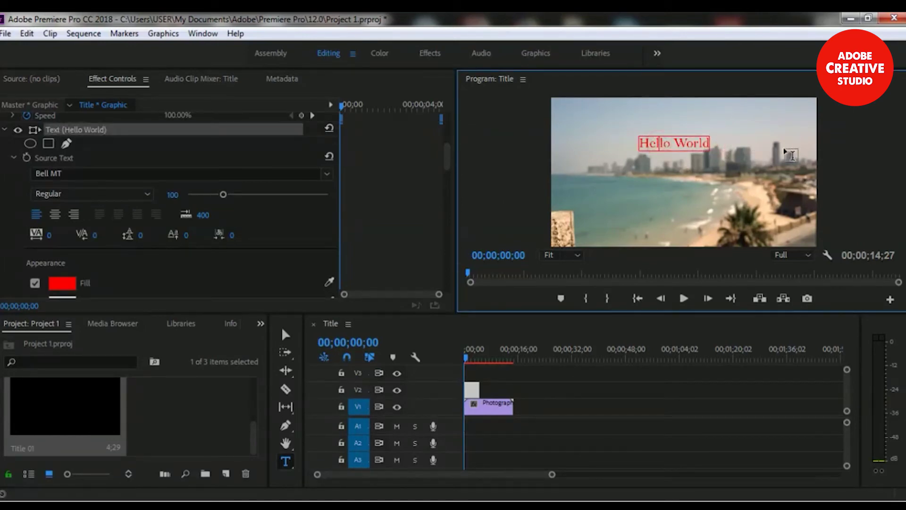
key(ctrl+a)
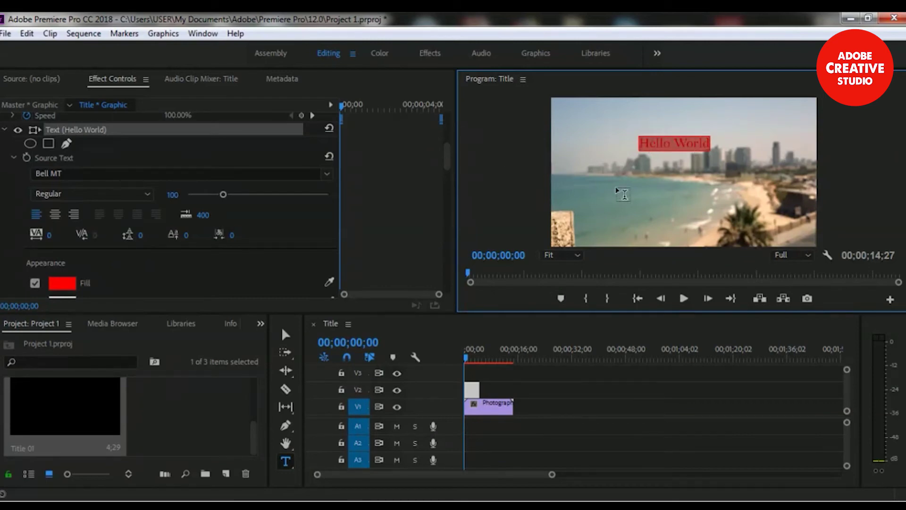
Scrub the title graphic's Transform Scale up to 202
scroll(290, 244, down, 5)
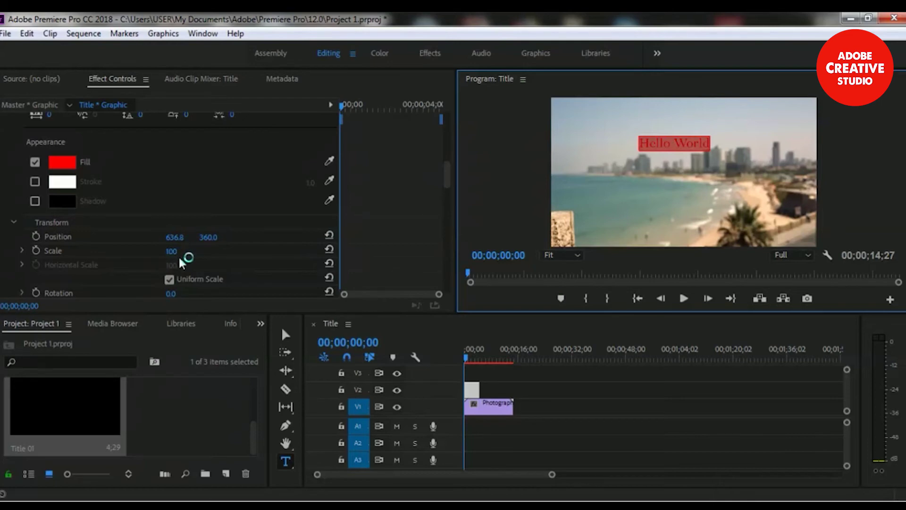
drag(170, 253, 239, 262)
drag(271, 263, 241, 262)
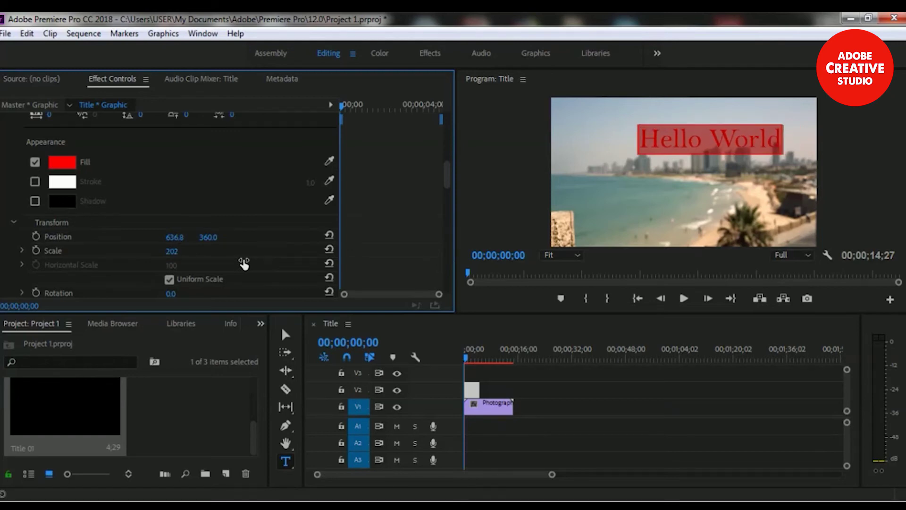
mouse_move(162, 252)
mouse_down()
mouse_move(178, 255)
mouse_move(164, 255)
mouse_up()
click(794, 147)
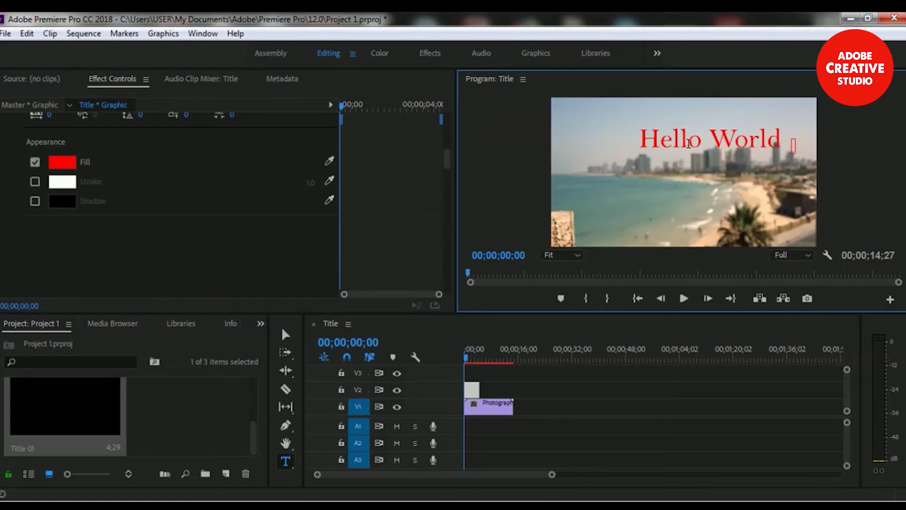
click(717, 141)
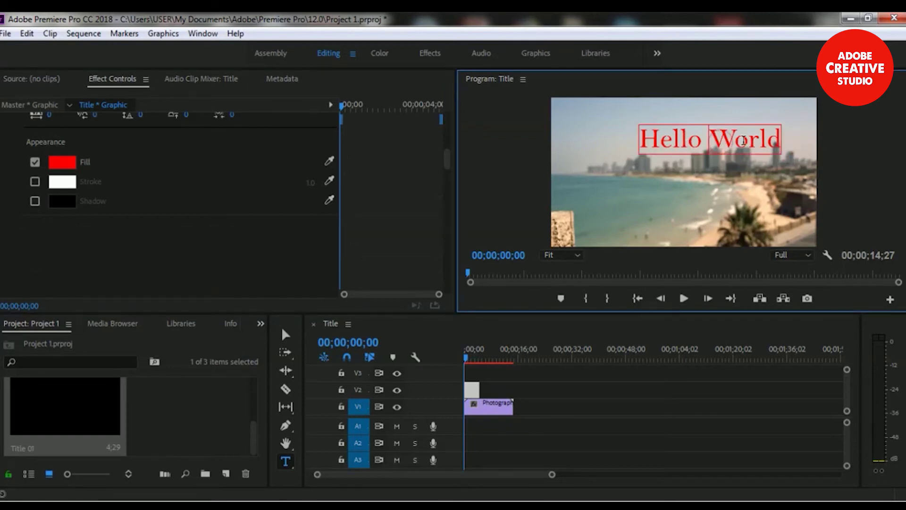
click(777, 141)
key(ctrl+a)
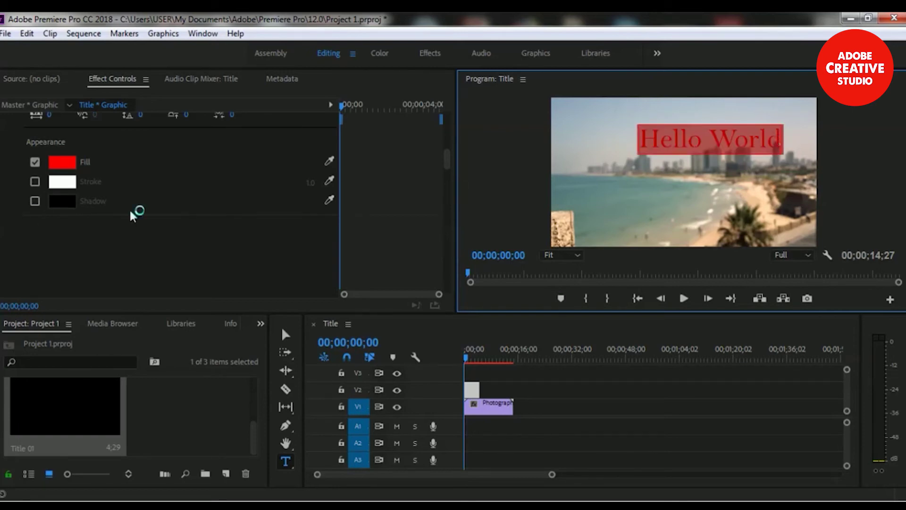
Move the title to Position X 516.8, Y 349.0
scroll(178, 215, down, 3)
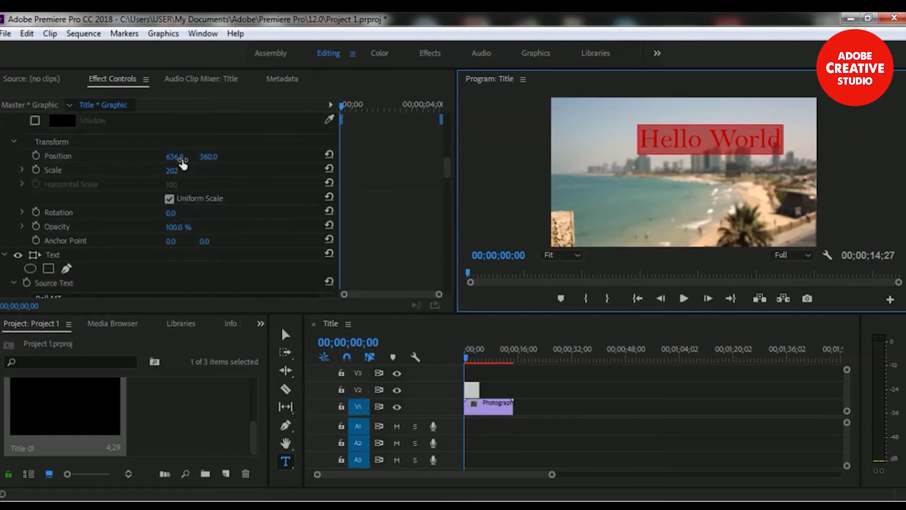
drag(175, 162, 115, 170)
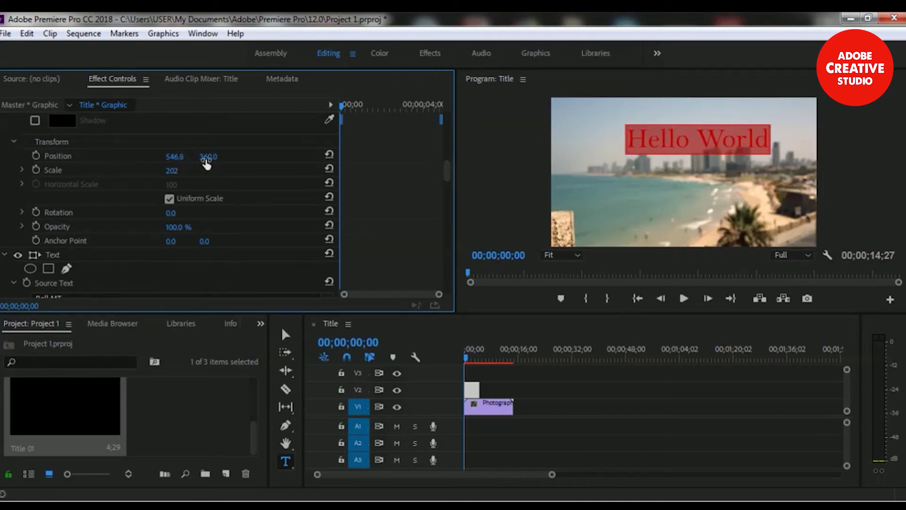
drag(212, 161, 154, 158)
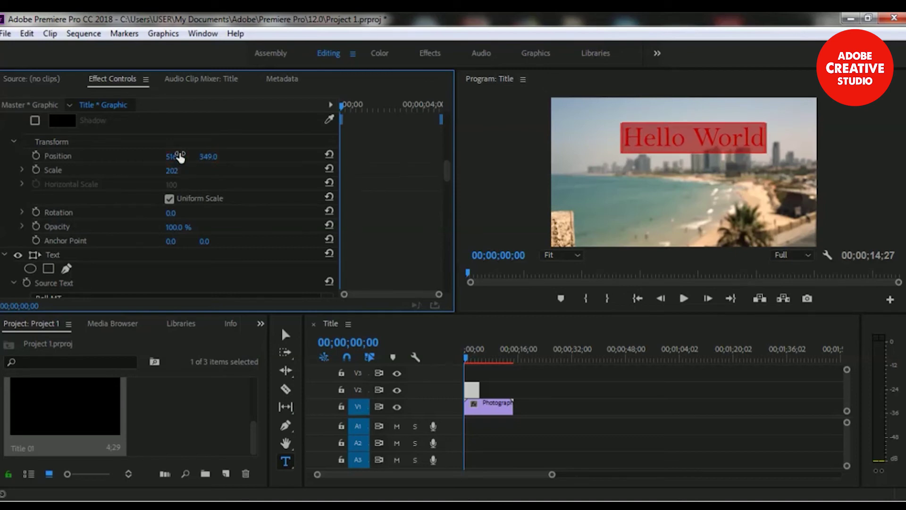
click(774, 142)
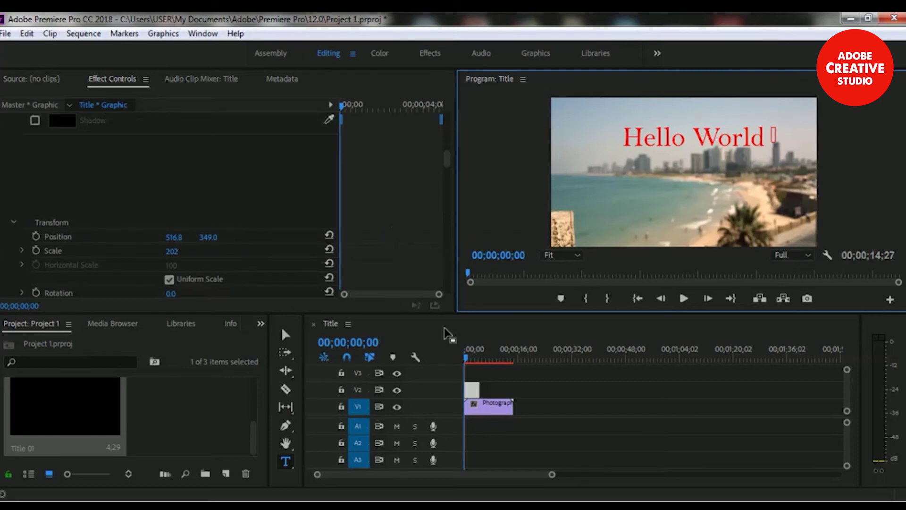
Save, stretch the V2 title clip to the beach clip's length, then render and play
click(471, 393)
key(ctrl+s)
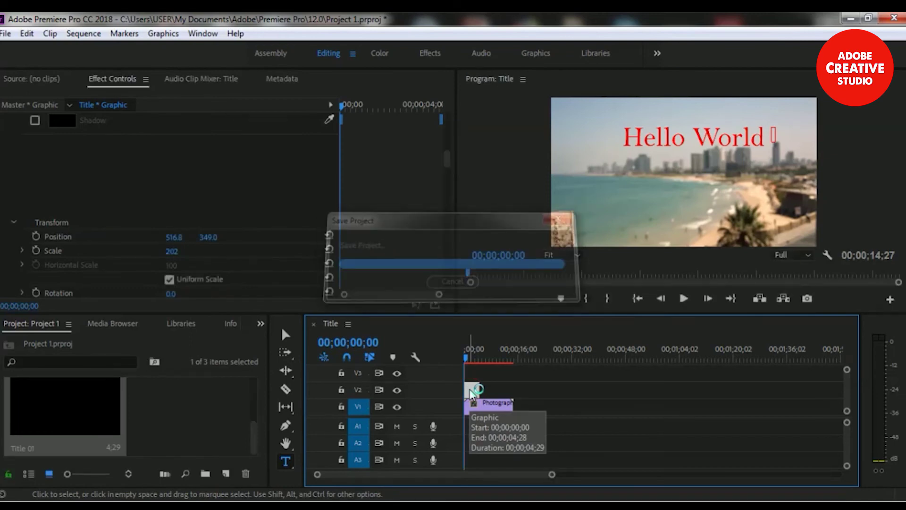
drag(474, 388, 509, 388)
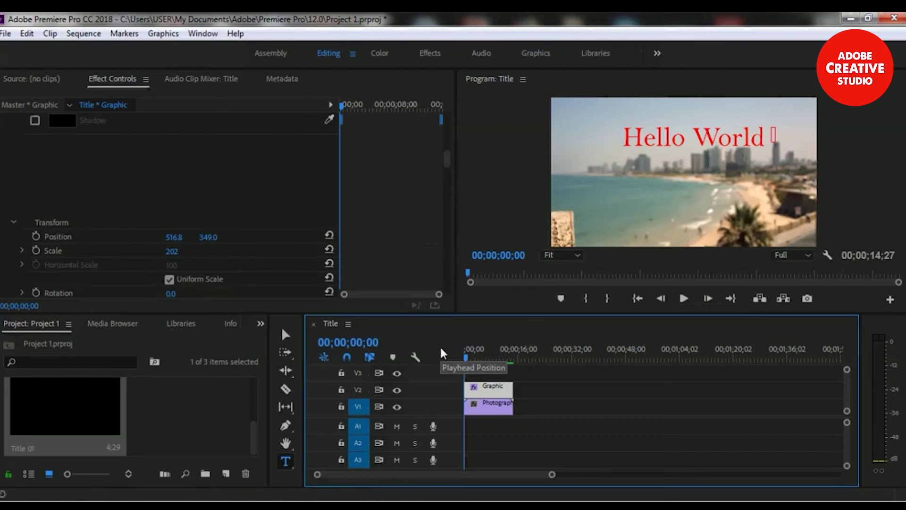
key(Return)
click(683, 298)
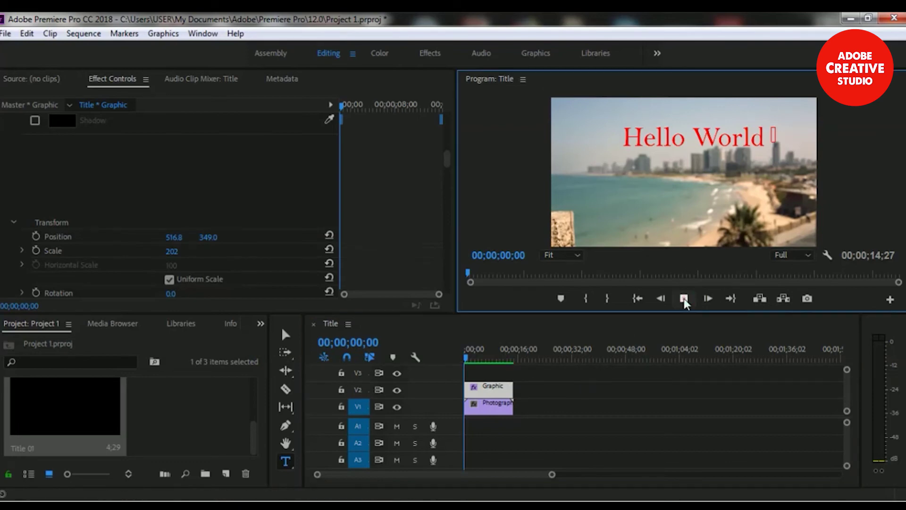